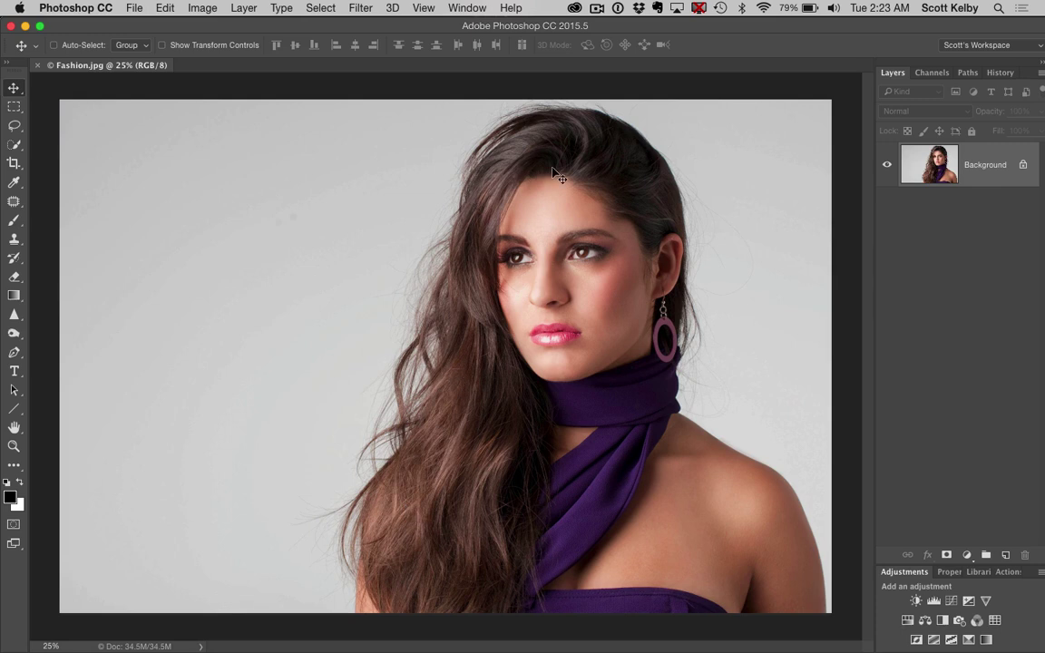
Step: Try a Quick Selection over the woman's head and hair, then deselect it
{"action": "left_click", "coordinate": [14, 143]}
{"action": "mouse_move", "coordinate": [482, 407]}
{"action": "left_mouse_down"}
{"action": "mouse_move", "coordinate": [499, 386]}
{"action": "mouse_move", "coordinate": [497, 211]}
{"action": "mouse_move", "coordinate": [524, 168]}
{"action": "mouse_move", "coordinate": [619, 295]}
{"action": "left_mouse_up"}
{"action": "key", "text": "ctrl+d"}
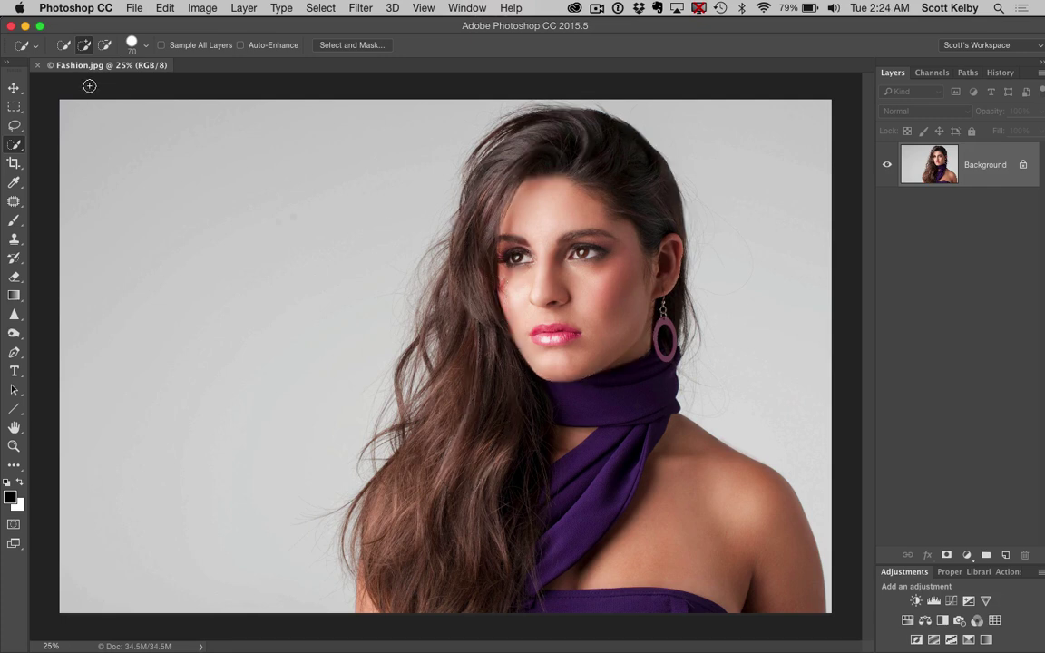
Step: Lasso a rough outline around the head, hair and shoulders, holding Shift to add more
{"action": "left_click", "coordinate": [15, 127]}
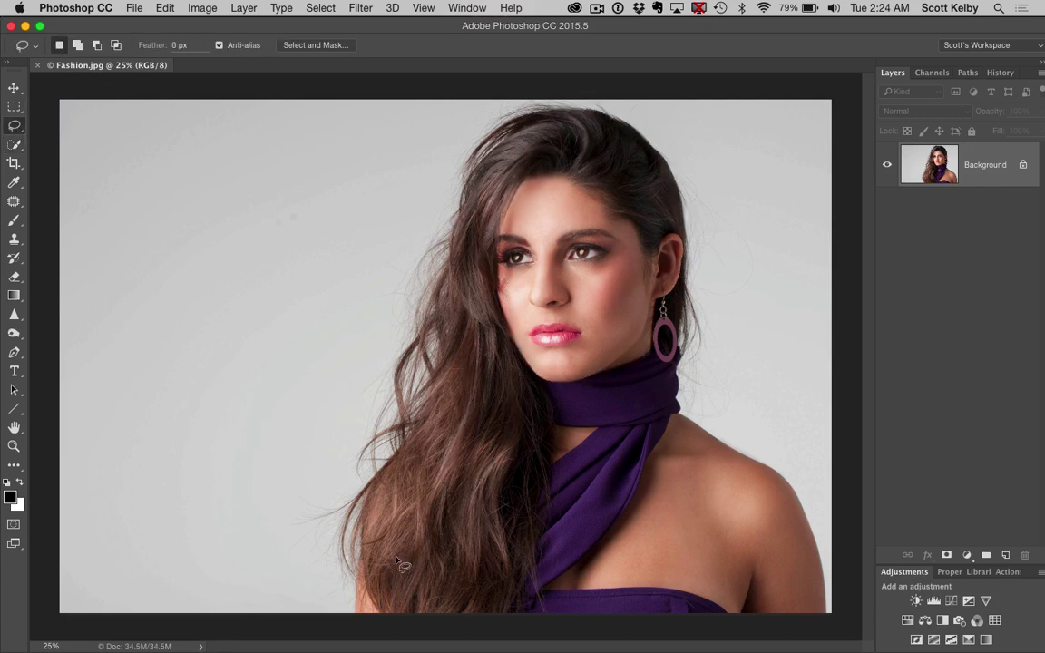
{"action": "mouse_move", "coordinate": [379, 611]}
{"action": "left_mouse_down"}
{"action": "mouse_move", "coordinate": [387, 520]}
{"action": "mouse_move", "coordinate": [469, 345]}
{"action": "mouse_move", "coordinate": [480, 190]}
{"action": "mouse_move", "coordinate": [497, 163]}
{"action": "mouse_move", "coordinate": [557, 122]}
{"action": "mouse_move", "coordinate": [579, 119]}
{"action": "mouse_move", "coordinate": [630, 143]}
{"action": "mouse_move", "coordinate": [657, 177]}
{"action": "mouse_move", "coordinate": [673, 248]}
{"action": "mouse_move", "coordinate": [664, 343]}
{"action": "mouse_move", "coordinate": [678, 428]}
{"action": "mouse_move", "coordinate": [779, 498]}
{"action": "mouse_move", "coordinate": [799, 534]}
{"action": "mouse_move", "coordinate": [809, 617]}
{"action": "mouse_move", "coordinate": [518, 649]}
{"action": "mouse_move", "coordinate": [369, 649]}
{"action": "mouse_move", "coordinate": [379, 617]}
{"action": "left_mouse_up"}
{"action": "key", "text": "shift"}
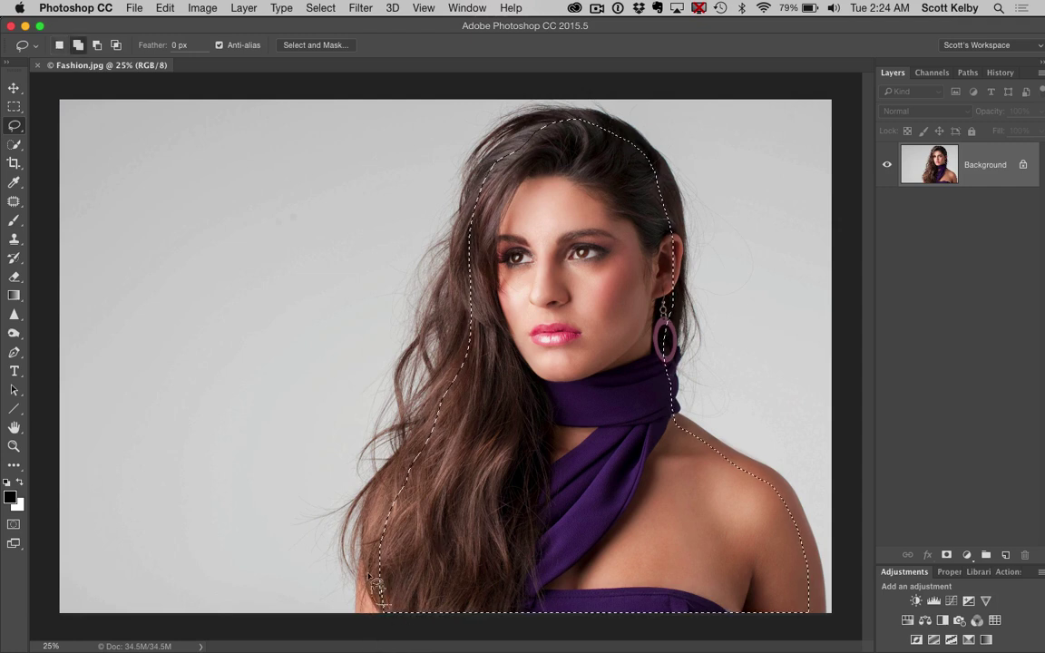
Step: Add the hair edge to the selection with a Shift-lasso, then enter Select and Mask
{"action": "mouse_move", "coordinate": [378, 506]}
{"action": "left_mouse_down"}
{"action": "mouse_move", "coordinate": [444, 382]}
{"action": "mouse_move", "coordinate": [472, 168]}
{"action": "left_mouse_up"}
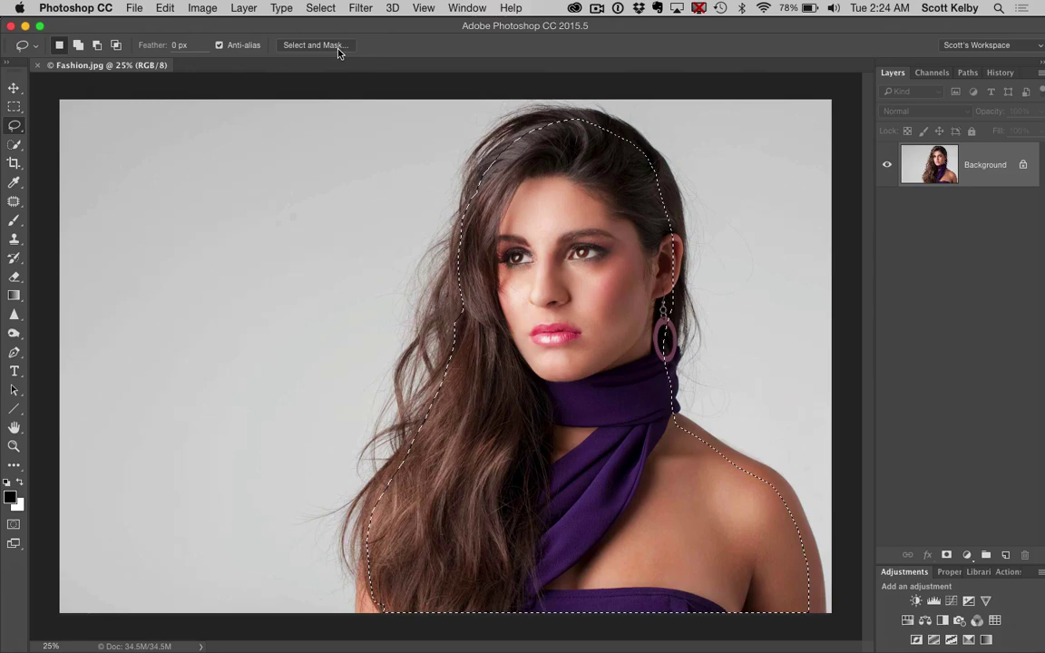
{"action": "left_click", "coordinate": [357, 57]}
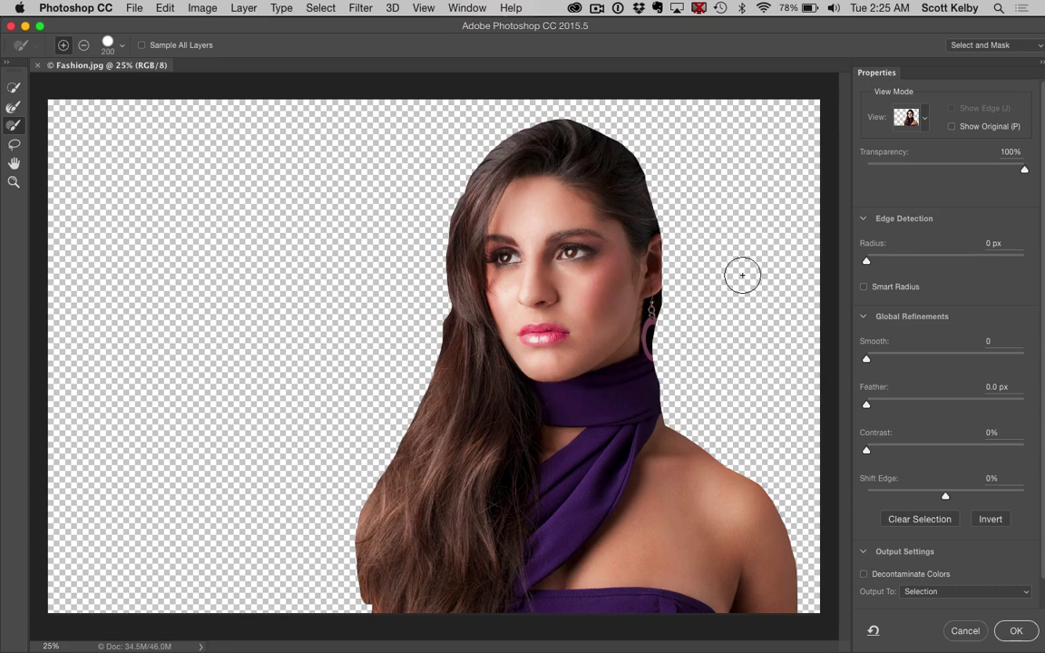
{"action": "left_click", "coordinate": [924, 118]}
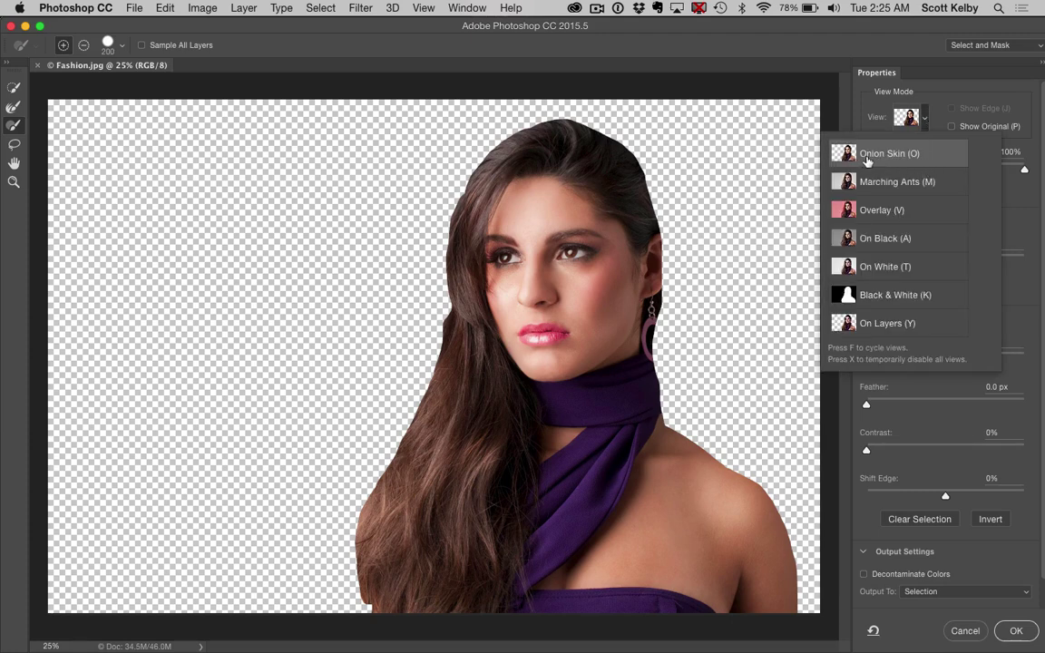
{"action": "left_click", "coordinate": [946, 112]}
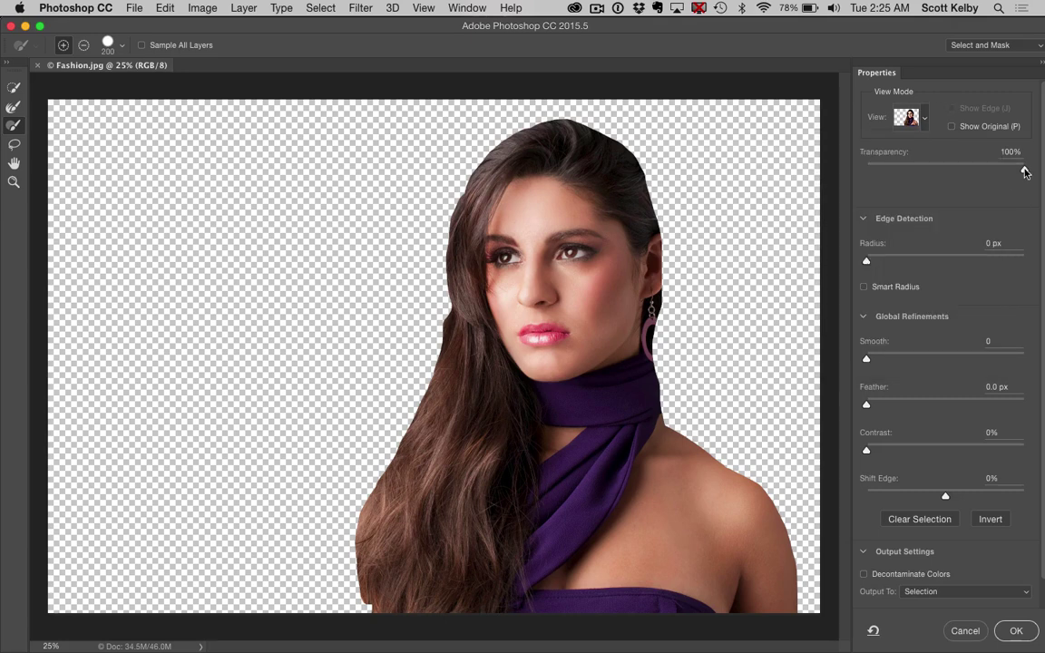
{"action": "mouse_move", "coordinate": [1025, 173]}
{"action": "left_mouse_down"}
{"action": "mouse_move", "coordinate": [884, 172]}
{"action": "mouse_move", "coordinate": [1039, 173]}
{"action": "left_mouse_up"}
Step: At 25% preview transparency, paint the hair's left edge with a 400 px Refine Edge Brush
{"action": "left_click_drag", "start_coordinate": [1040, 174], "coordinate": [905, 171]}
{"action": "left_click", "coordinate": [14, 109]}
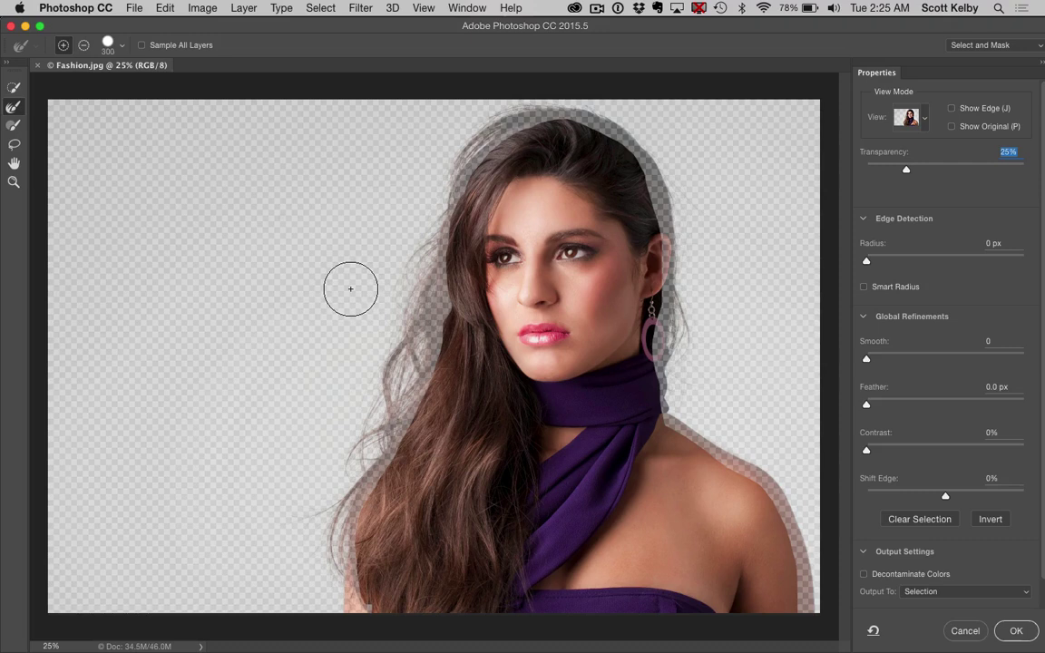
{"action": "key", "text": "bracketright"}
{"action": "key", "text": "bracketright"}
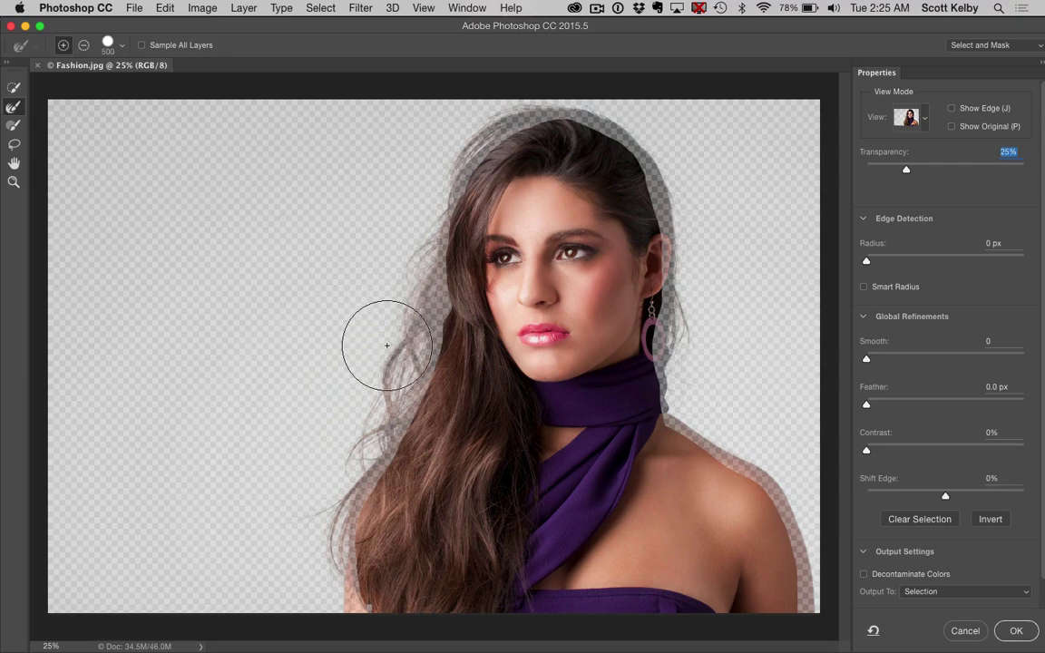
{"action": "key", "text": "bracketleft"}
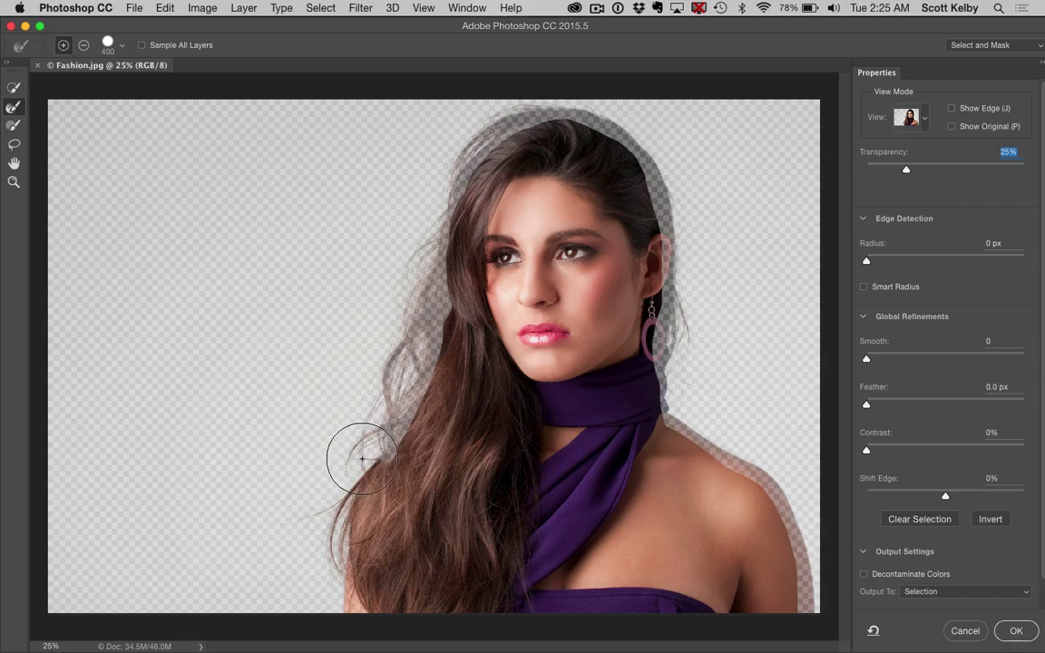
{"action": "mouse_move", "coordinate": [366, 450]}
{"action": "left_mouse_down"}
{"action": "mouse_move", "coordinate": [362, 432]}
{"action": "mouse_move", "coordinate": [409, 366]}
{"action": "mouse_move", "coordinate": [381, 290]}
{"action": "mouse_move", "coordinate": [419, 311]}
{"action": "mouse_move", "coordinate": [390, 272]}
{"action": "mouse_move", "coordinate": [417, 250]}
{"action": "mouse_move", "coordinate": [436, 159]}
{"action": "mouse_move", "coordinate": [481, 111]}
{"action": "mouse_move", "coordinate": [531, 83]}
{"action": "mouse_move", "coordinate": [627, 109]}
{"action": "mouse_move", "coordinate": [653, 121]}
{"action": "mouse_move", "coordinate": [683, 180]}
{"action": "mouse_move", "coordinate": [697, 345]}
{"action": "mouse_move", "coordinate": [676, 334]}
{"action": "mouse_move", "coordinate": [687, 396]}
{"action": "mouse_move", "coordinate": [792, 497]}
{"action": "mouse_move", "coordinate": [807, 603]}
{"action": "left_mouse_up"}
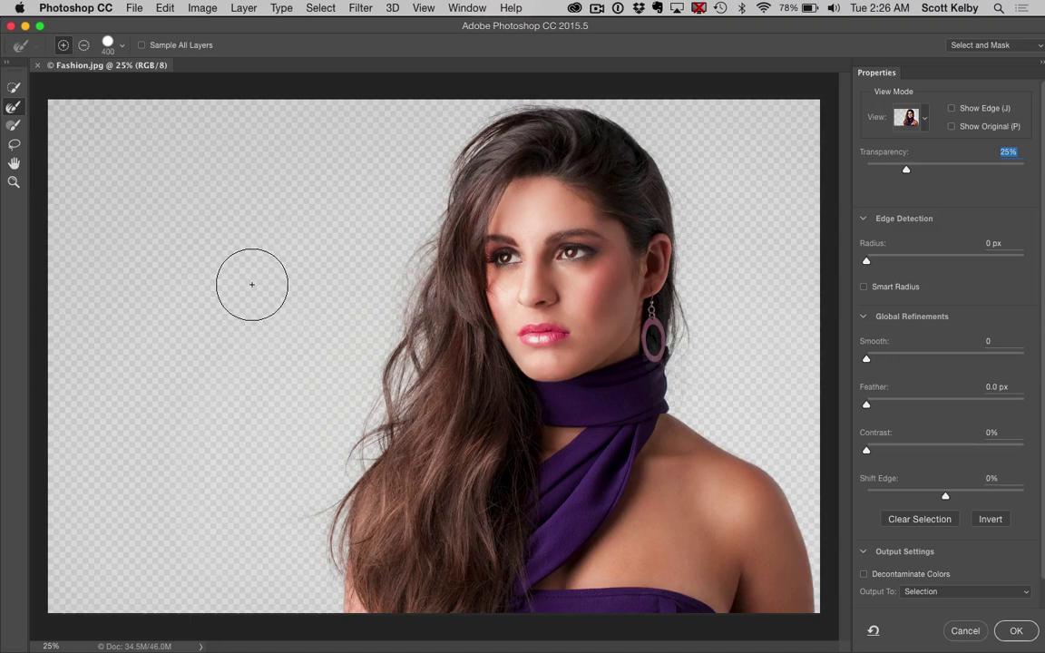
Step: With the Brush tool active, enable Smart Radius for a 10 px edge detection radius
{"action": "left_click", "coordinate": [13, 128]}
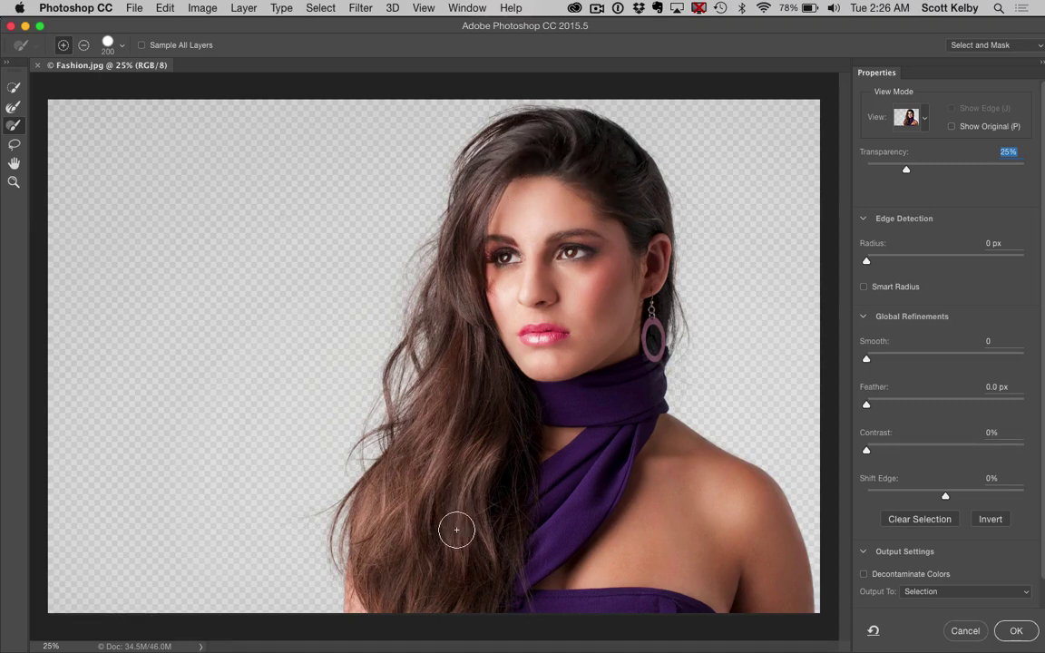
{"action": "left_click", "coordinate": [864, 287]}
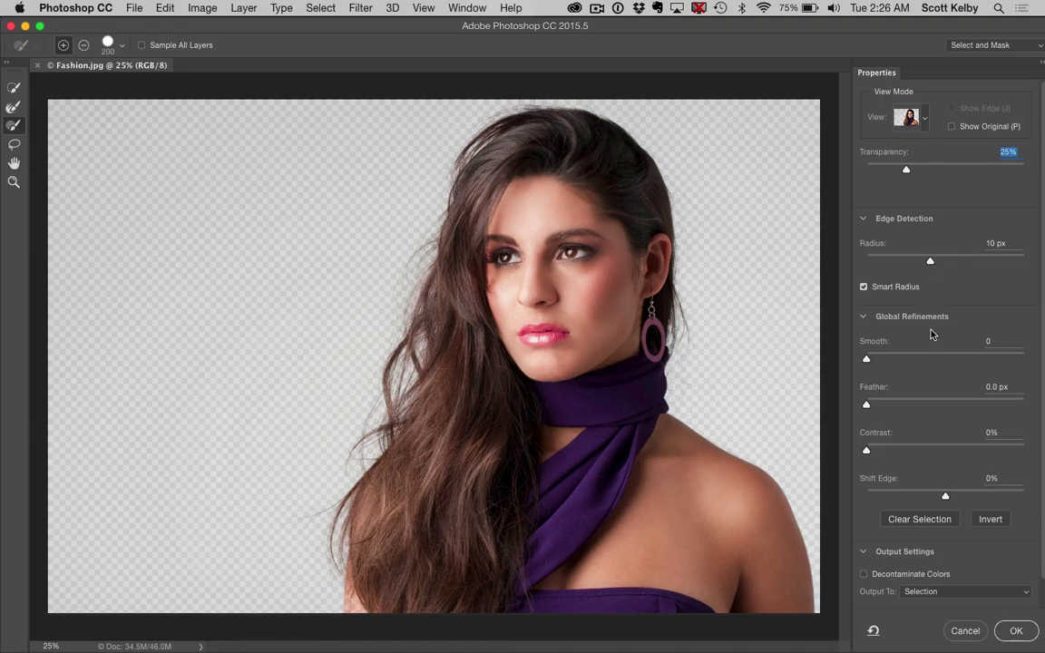
{"action": "scroll", "coordinate": [956, 315], "scroll_direction": "down", "scroll_amount": 2}
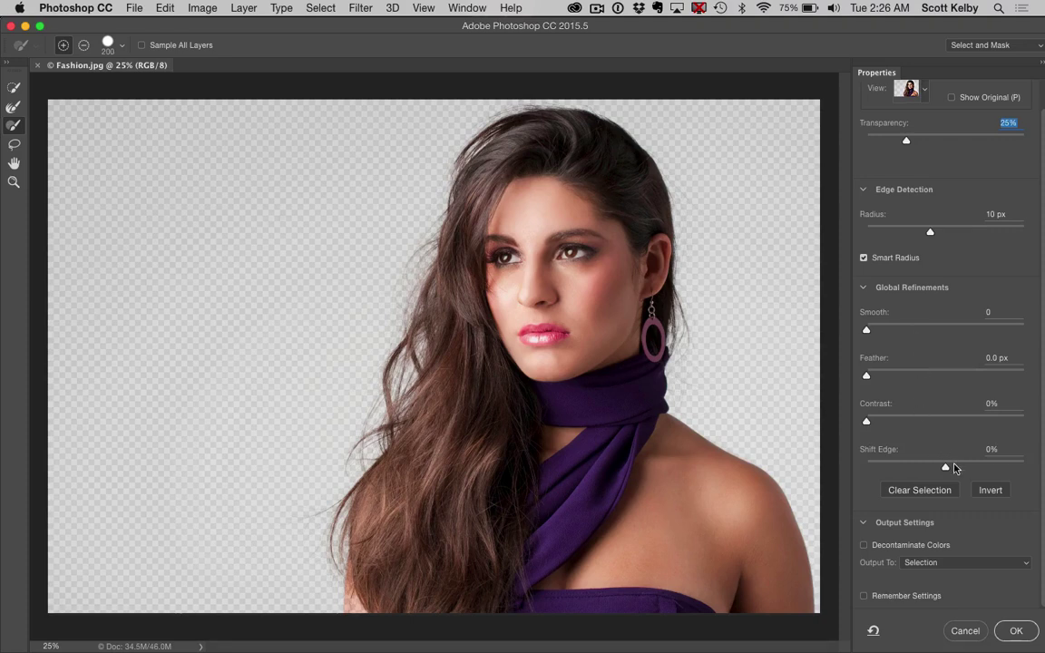
Step: Set output to New Layer, check the cut-out at 71% transparency, and apply with OK
{"action": "left_click", "coordinate": [957, 563]}
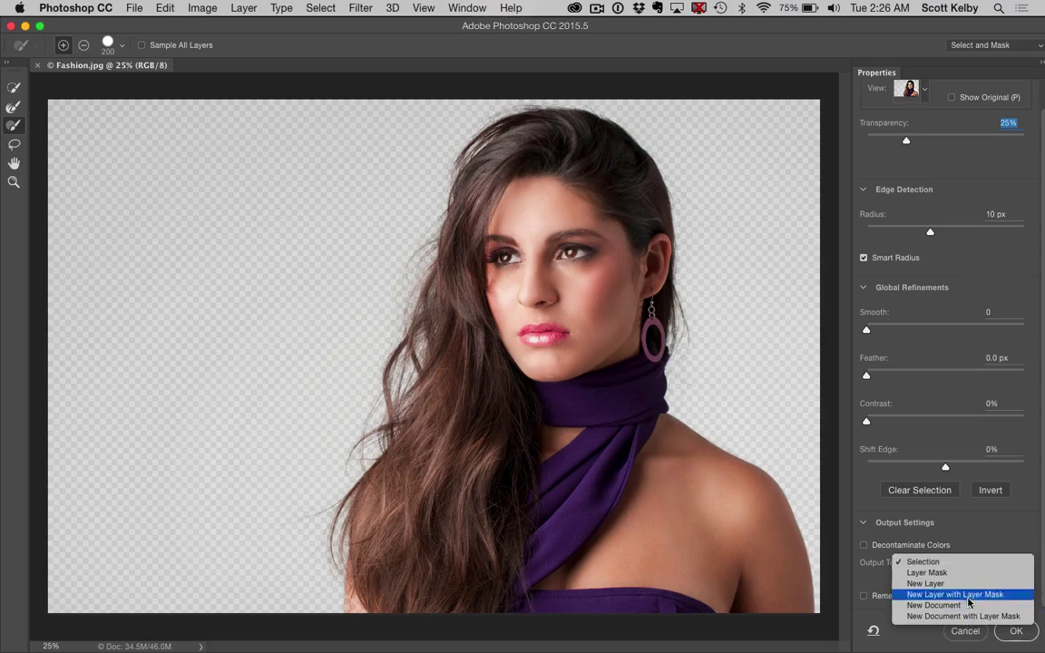
{"action": "left_click", "coordinate": [967, 583]}
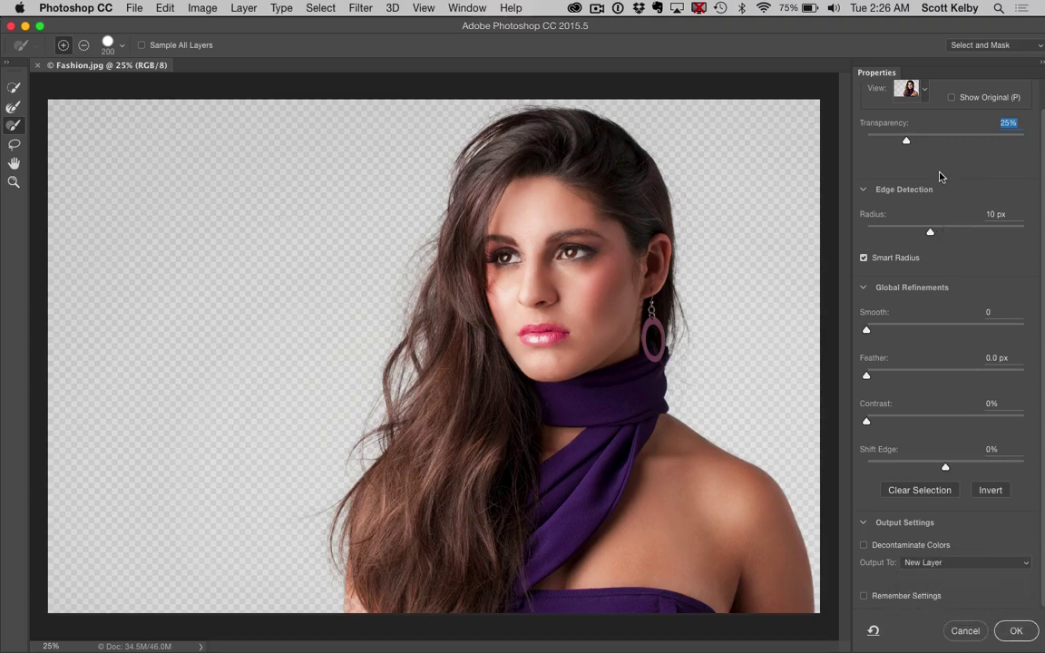
{"action": "left_click_drag", "start_coordinate": [906, 141], "coordinate": [1043, 142]}
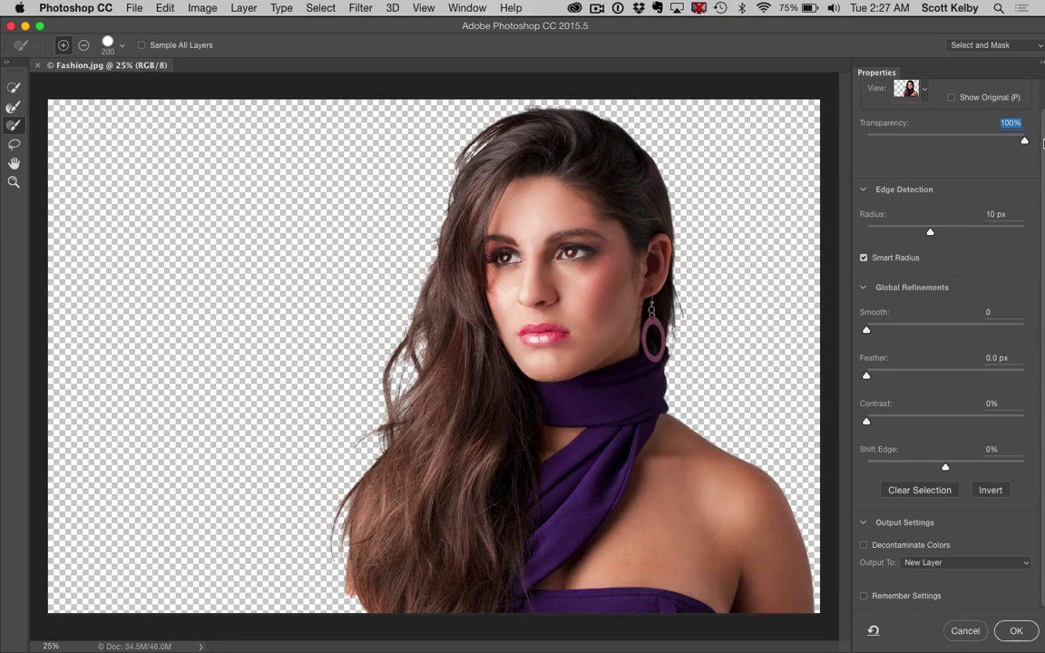
{"action": "left_click_drag", "start_coordinate": [1025, 141], "coordinate": [978, 141]}
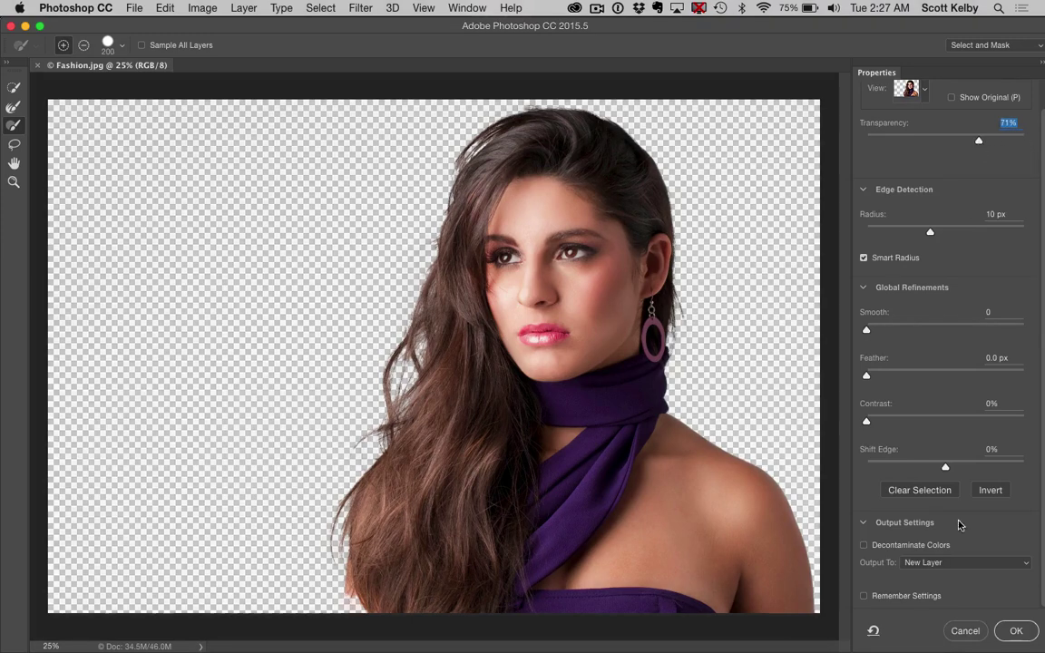
{"action": "left_click", "coordinate": [1012, 631]}
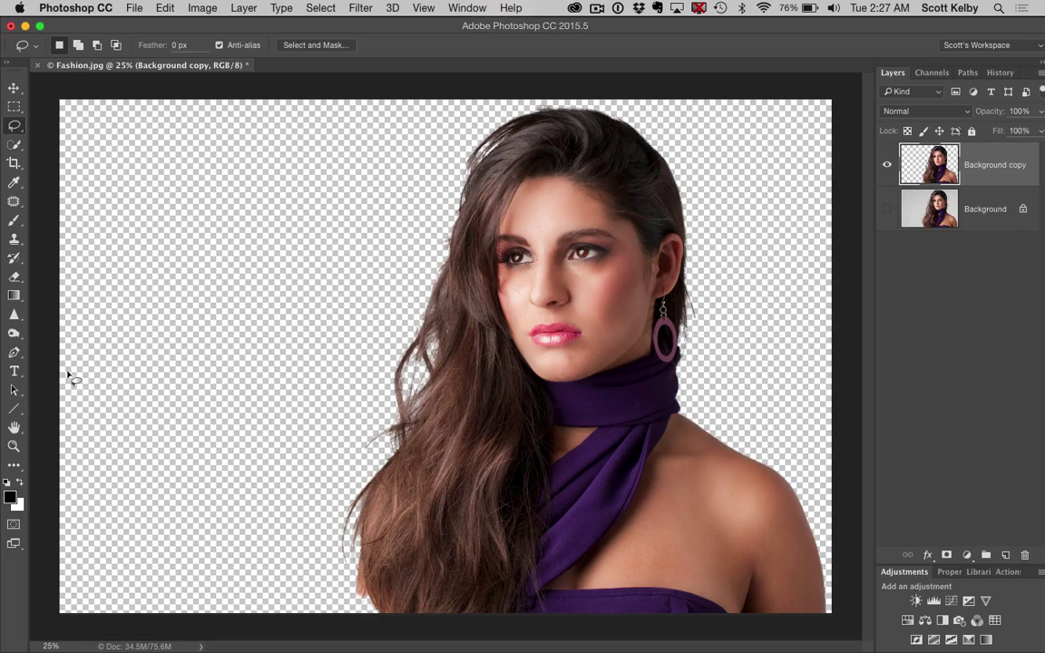
Step: Select the History Brush and increase its size to 100 px
{"action": "left_click", "coordinate": [15, 261]}
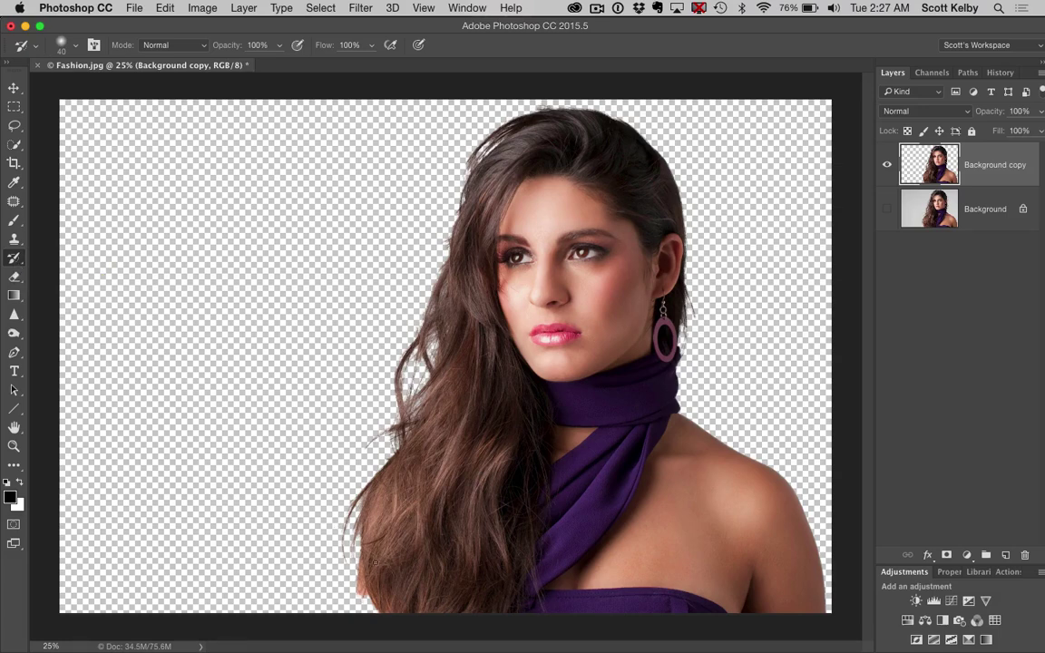
{"action": "key", "text": "bracketright"}
{"action": "key", "text": "bracketright"}
{"action": "key", "text": "bracketright"}
{"action": "key", "text": "bracketright"}
{"action": "key", "text": "bracketright"}
{"action": "key", "text": "bracketright"}
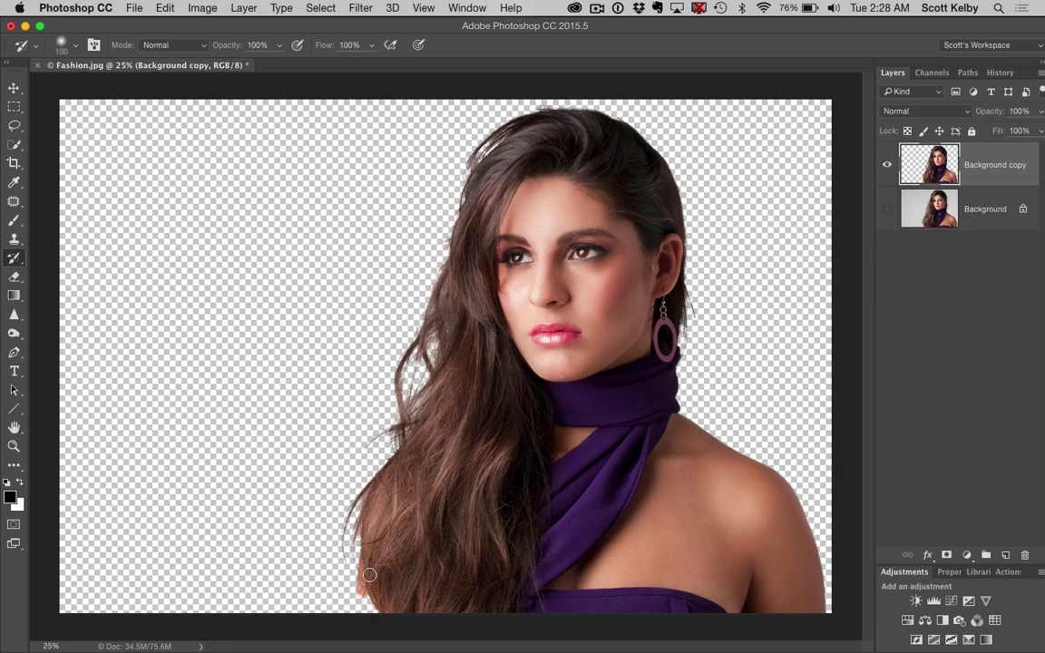